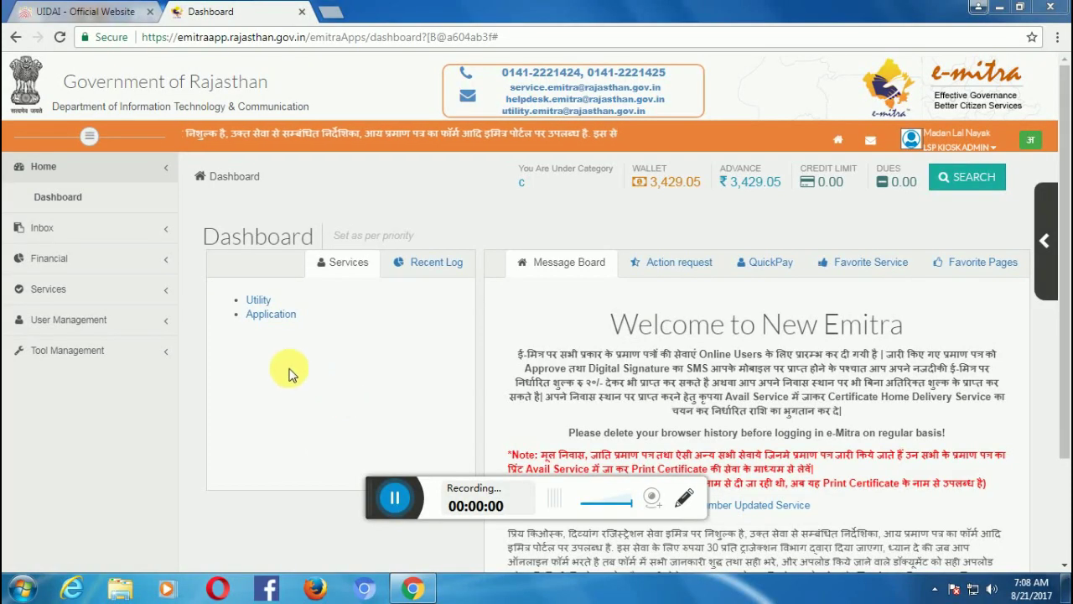
# Find 'Labour Apply for Scheme - Form Filling' under Utility by searching 'LABOUR AP', and select it.
pyautogui.click(256, 302)
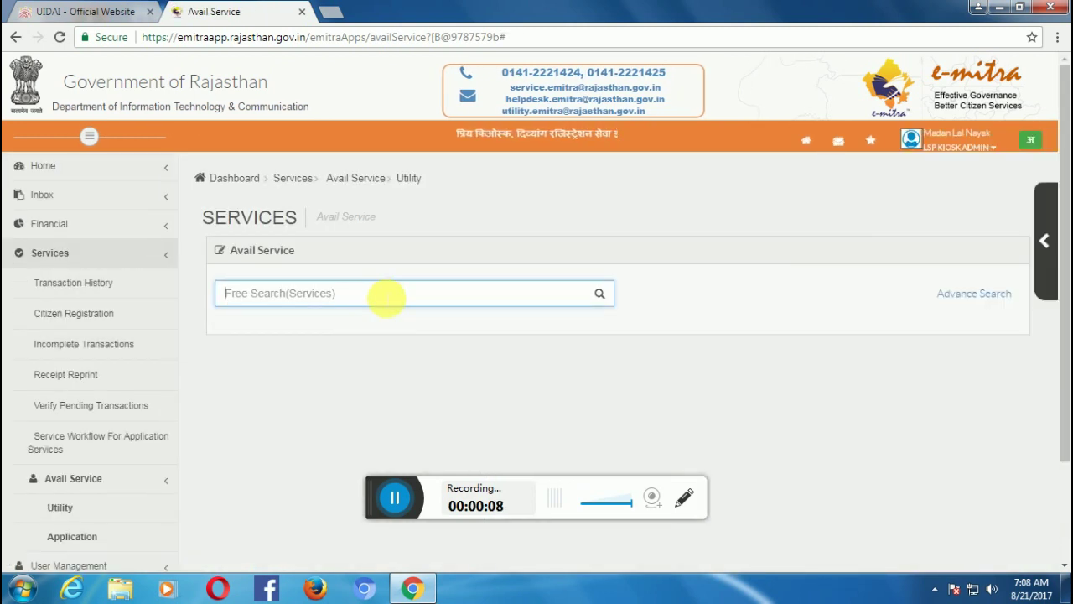
pyautogui.write('L')
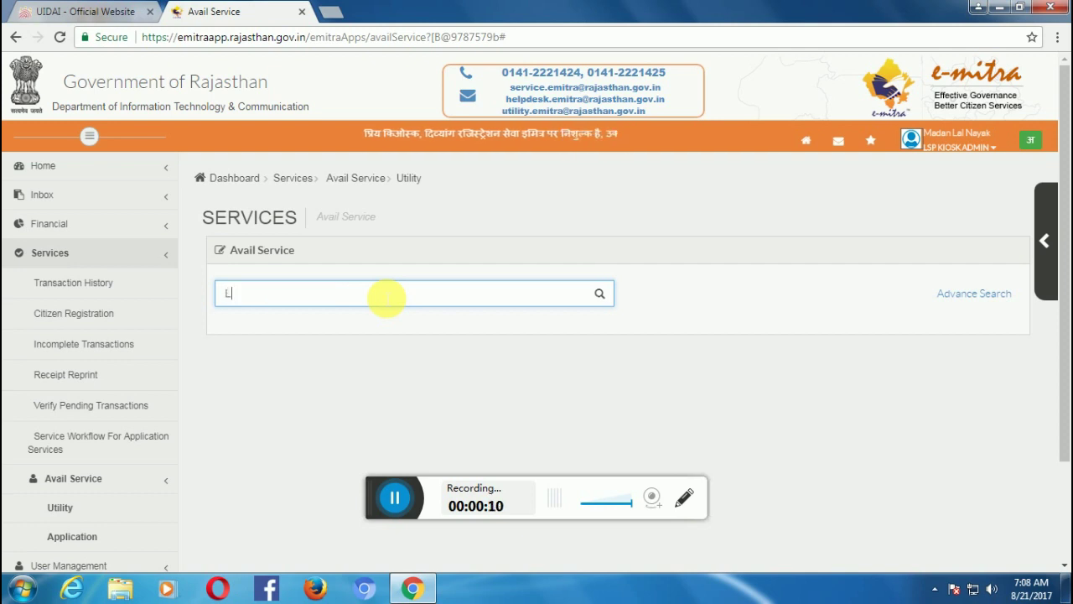
pyautogui.write('ABOU')
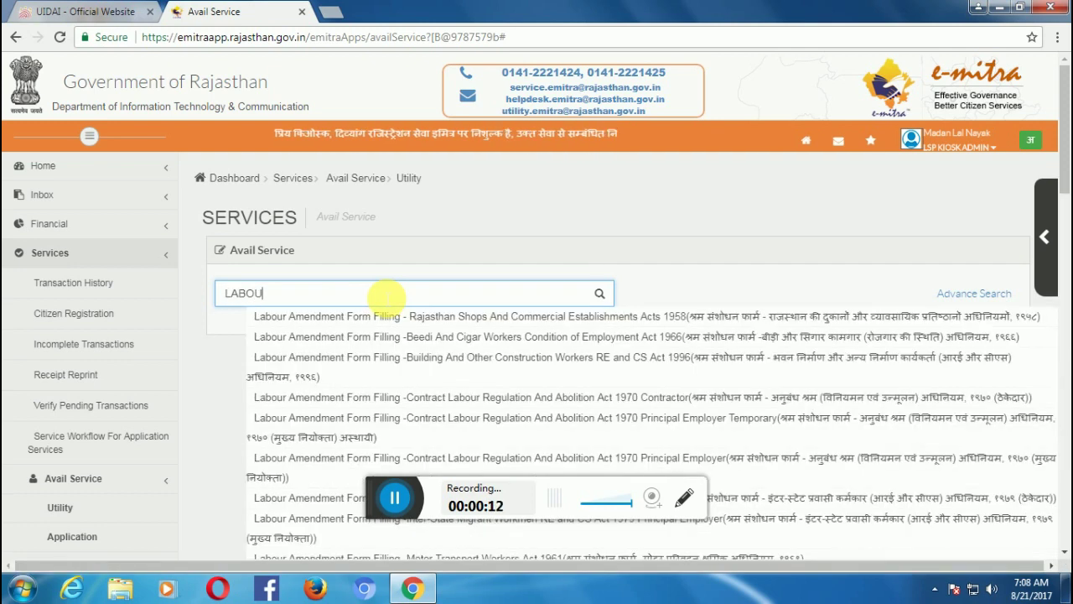
pyautogui.write('R AP')
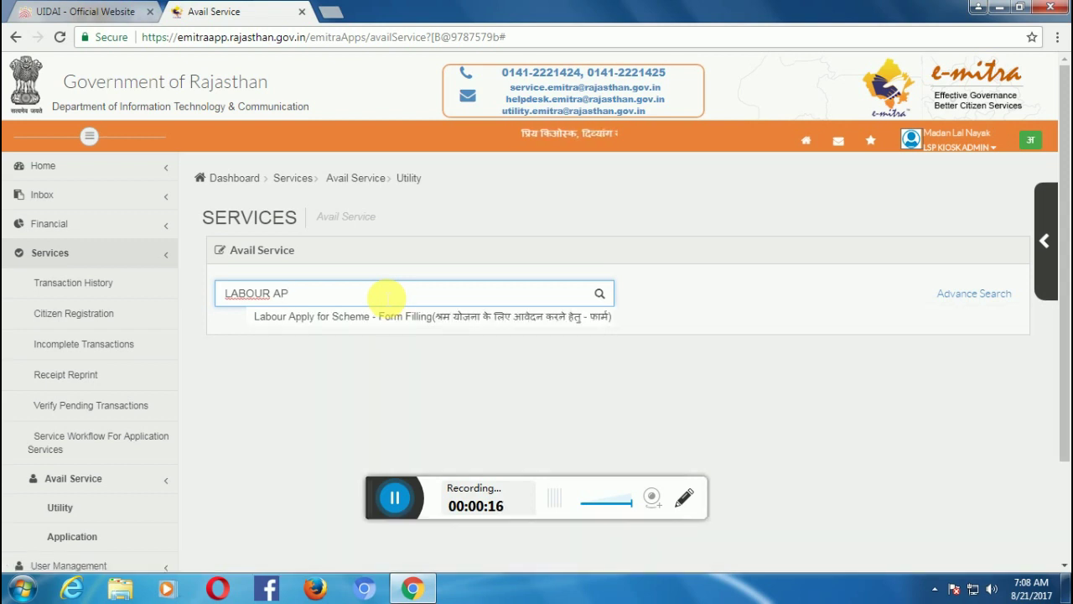
pyautogui.click(402, 316)
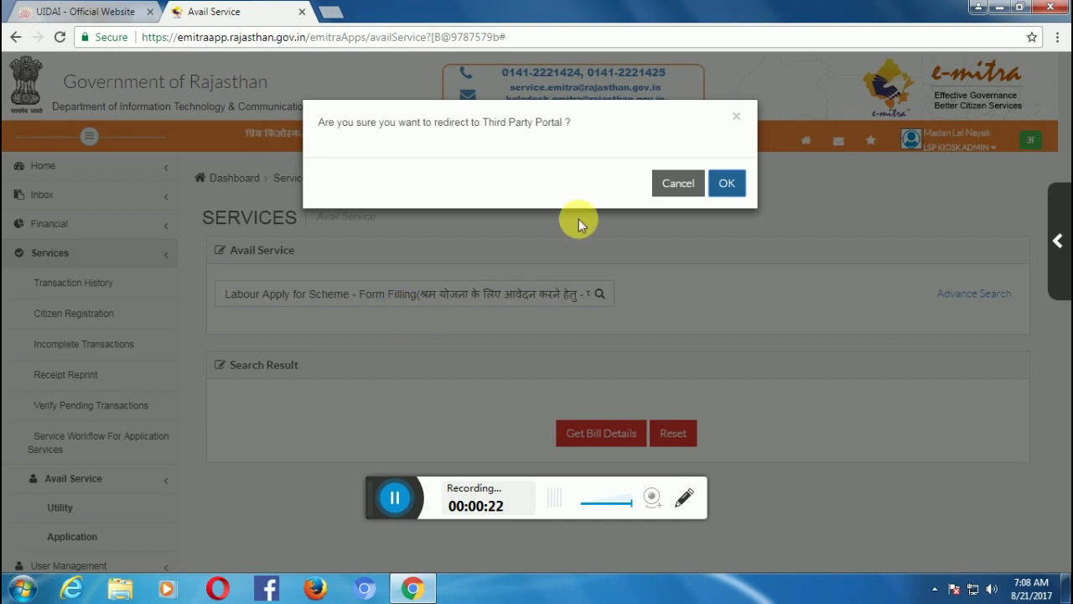
# Confirm the redirect to LDMS, open the BOCW scheme application form and type the beneficiary registration number.
pyautogui.click(723, 186)
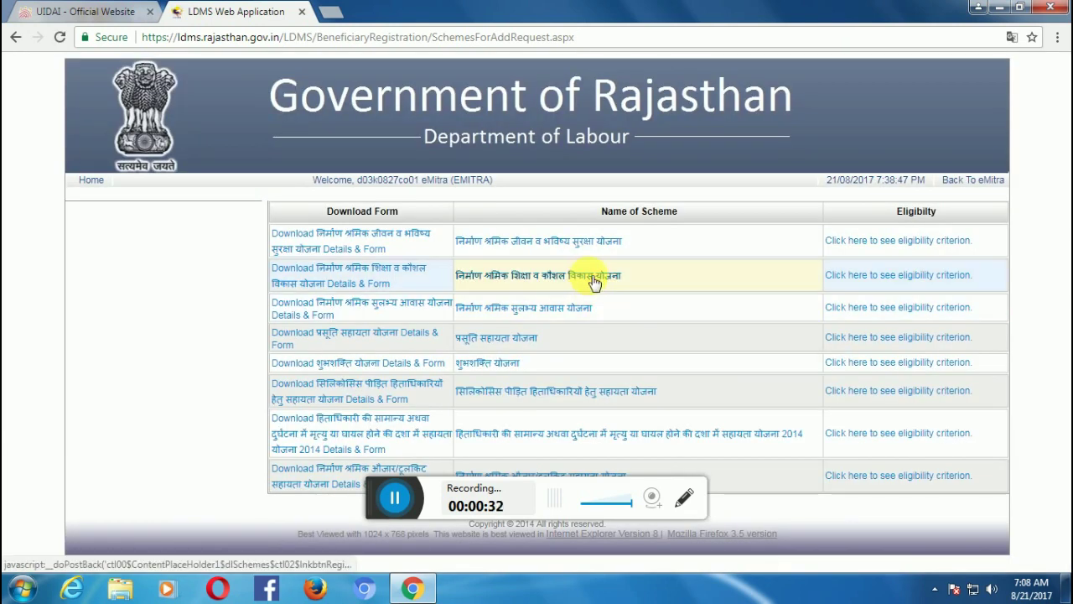
pyautogui.click(593, 282)
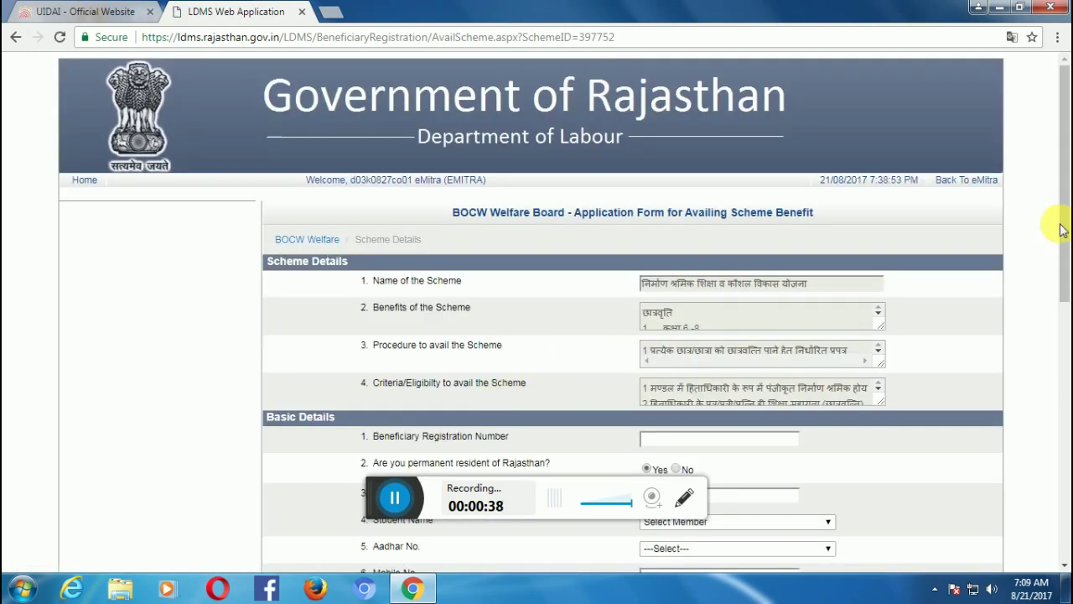
pyautogui.moveTo(1062, 199); pyautogui.dragTo(1058, 262)
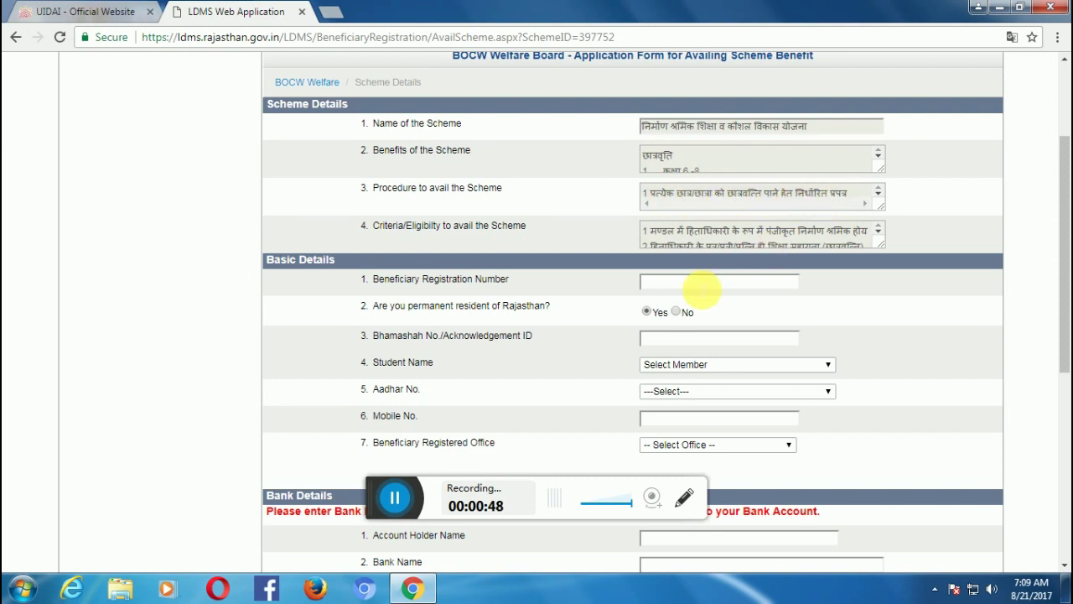
pyautogui.click(701, 288)
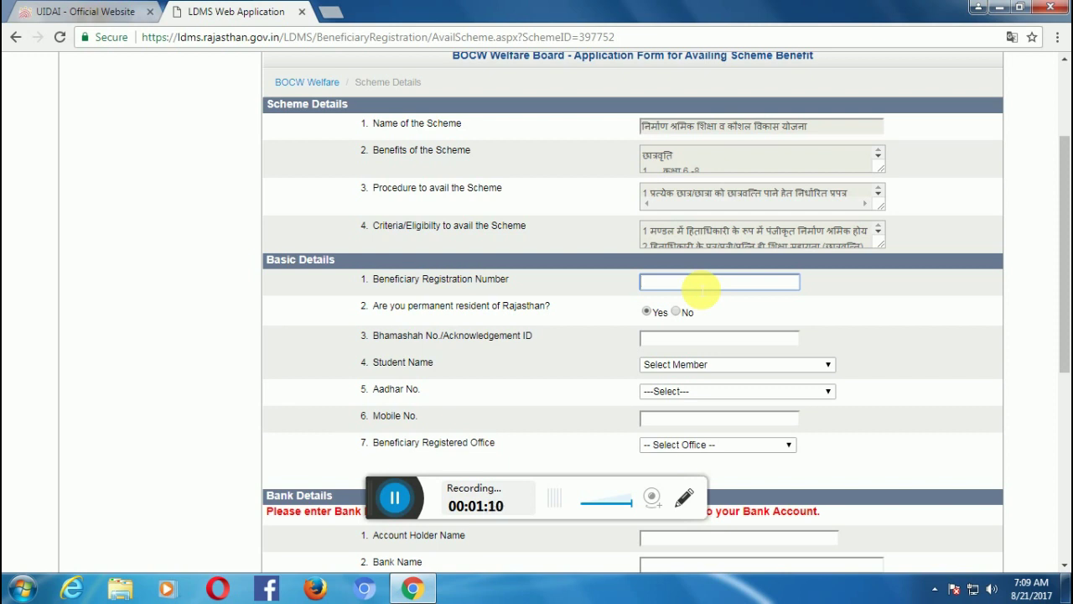
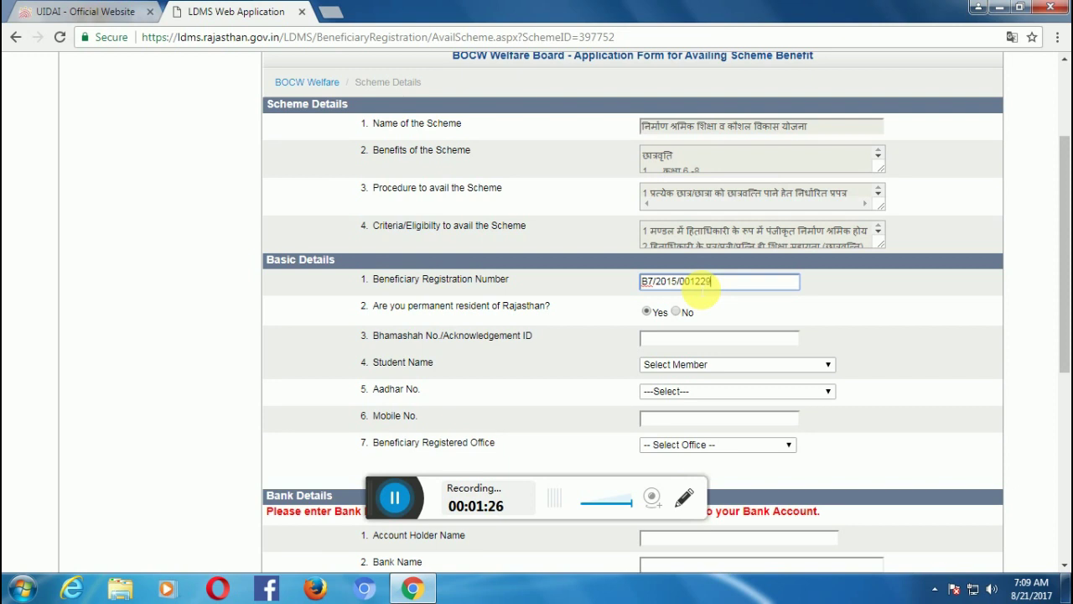
# Load the beneficiary's details and choose the student from the family member list.
pyautogui.click(786, 304)
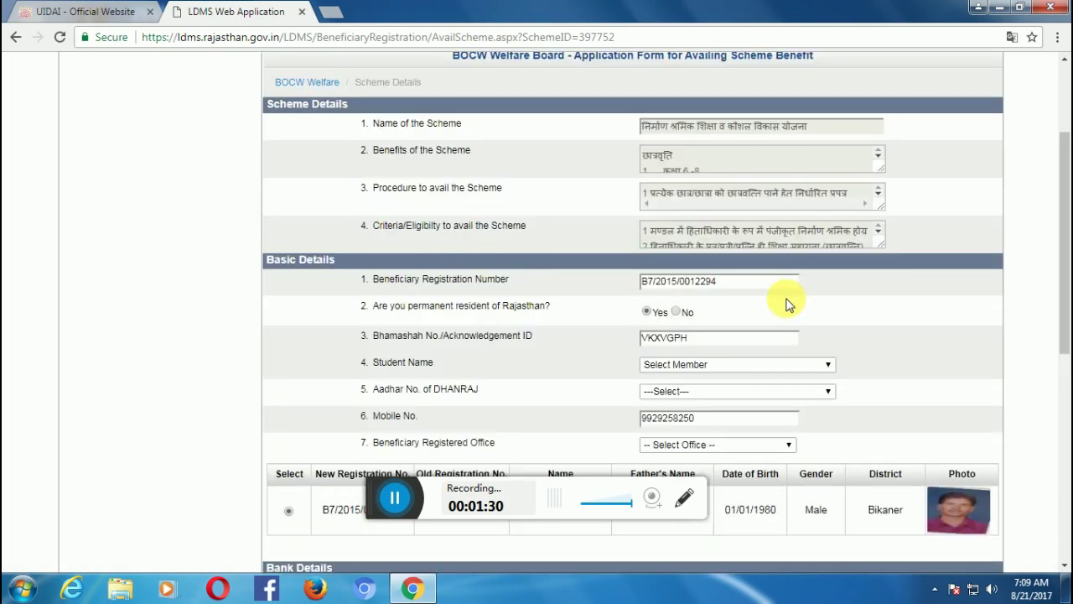
pyautogui.moveTo(1063, 265); pyautogui.dragTo(1063, 312)
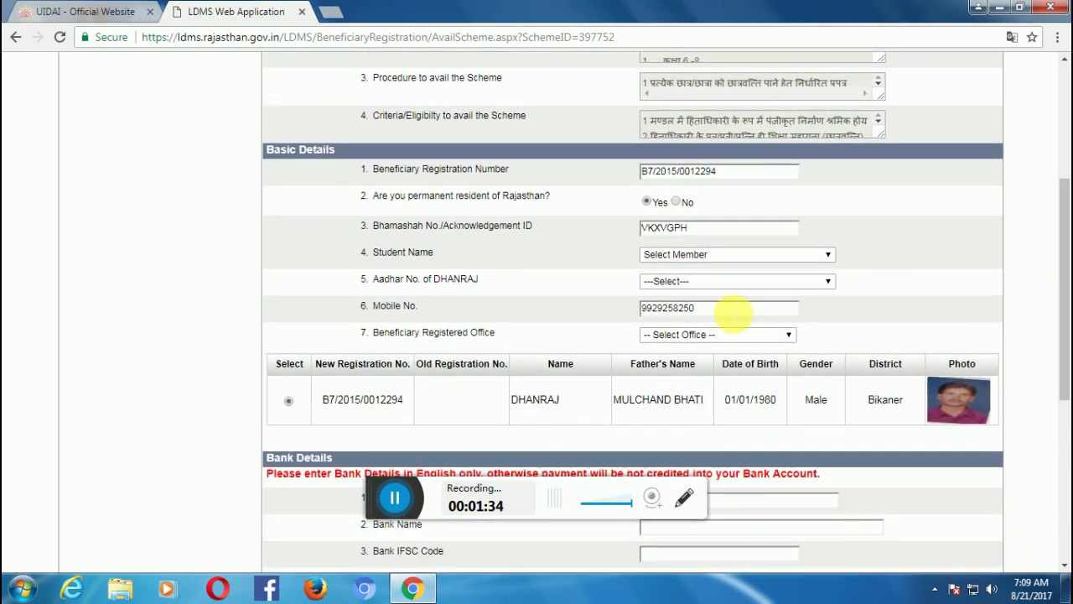
pyautogui.click(736, 261)
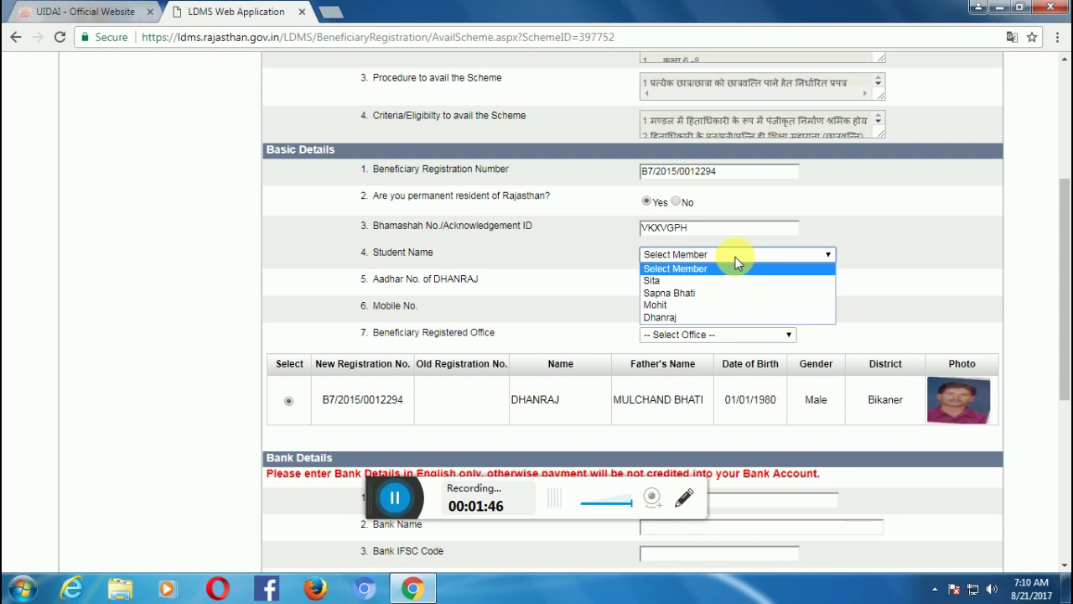
pyautogui.click(708, 293)
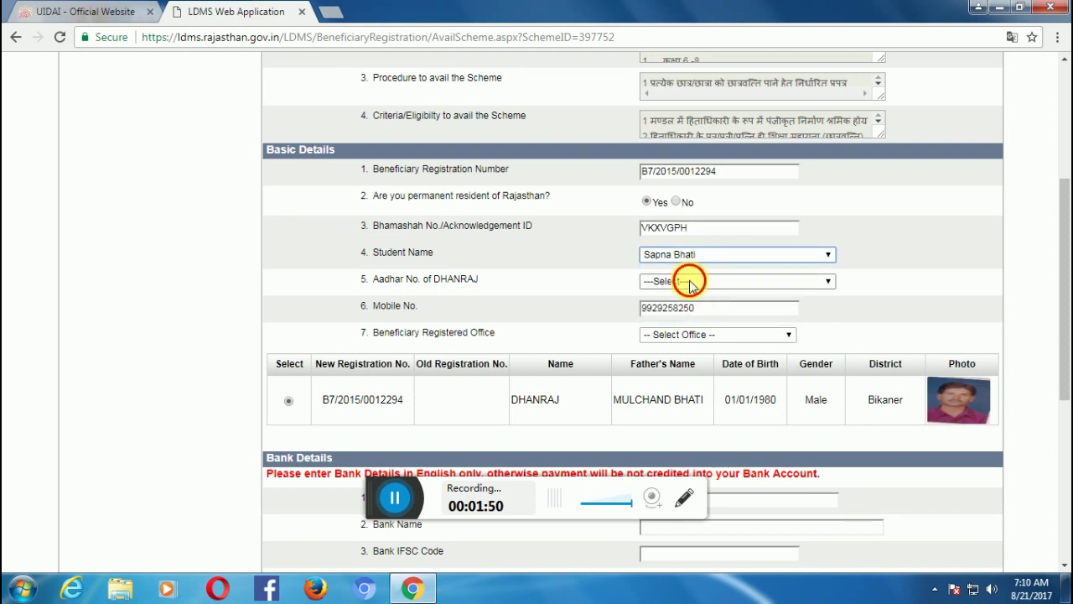
# Pick the first Aadhaar number and set the registered office to Bikaner.
pyautogui.click(690, 282)
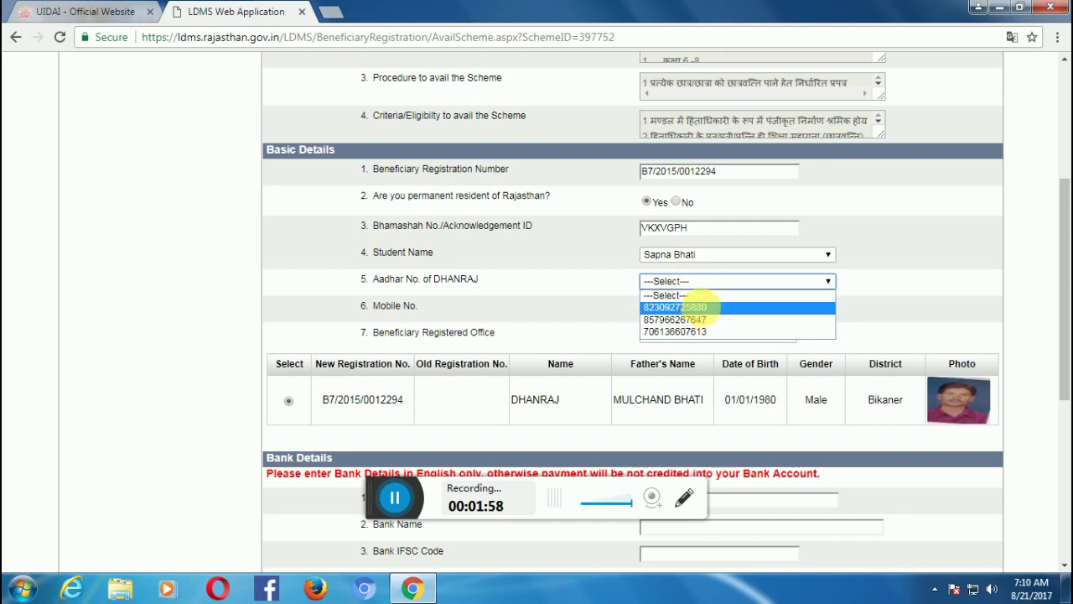
pyautogui.click(700, 307)
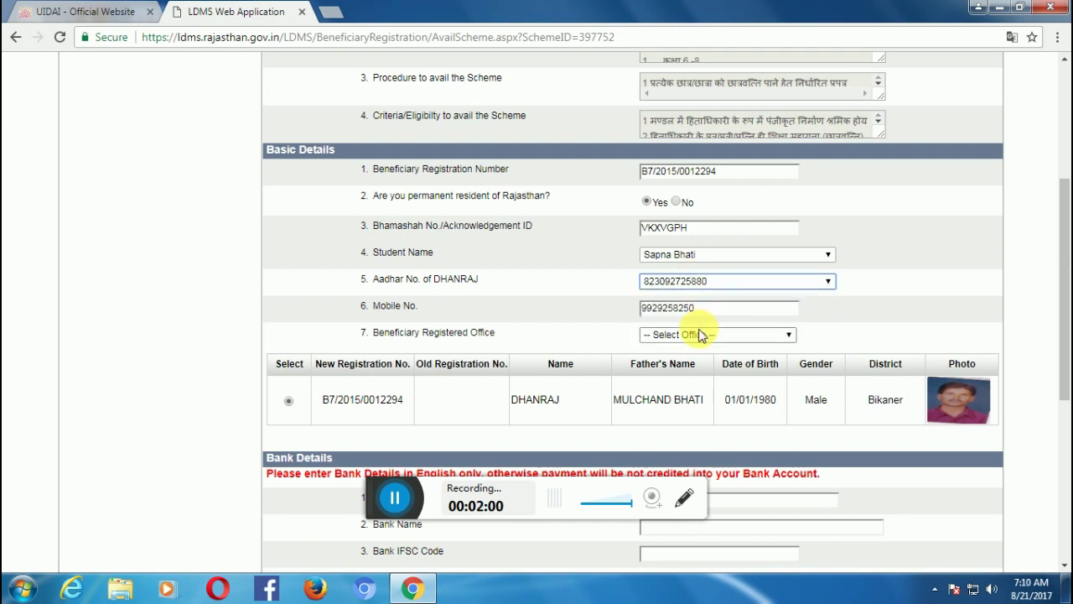
pyautogui.click(698, 335)
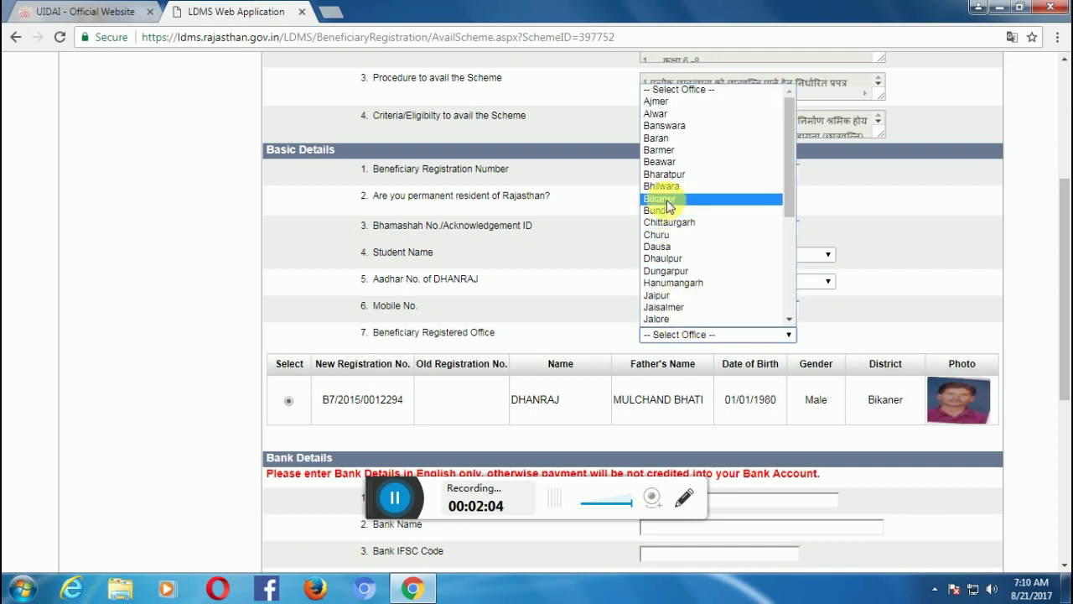
pyautogui.press('Escape')
pyautogui.moveTo(1063, 273); pyautogui.dragTo(1063, 319)
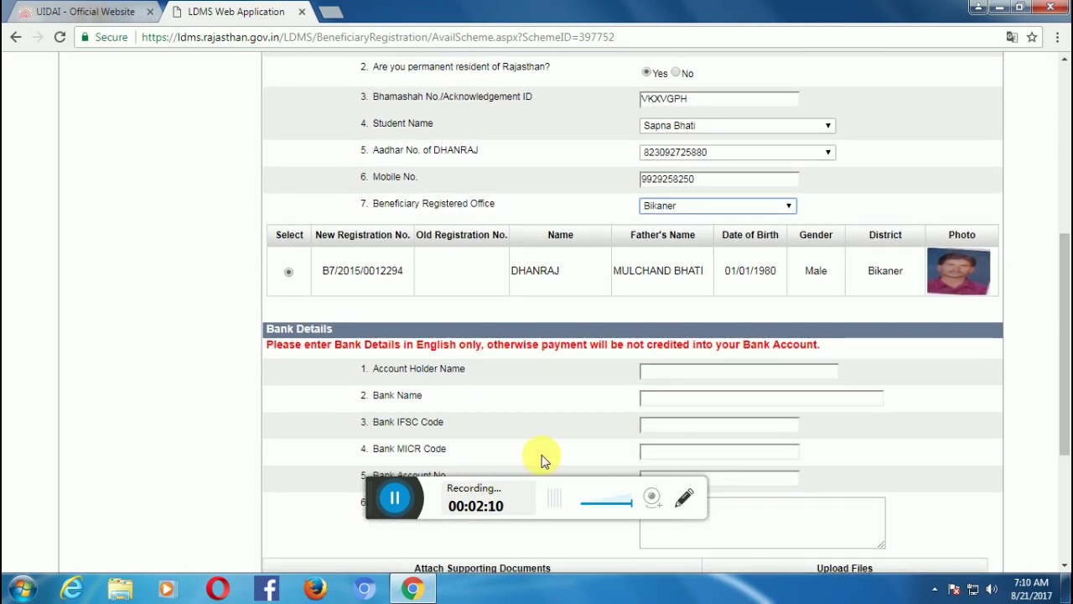
# Enter the account holder's name, bank name OBC and IFSC code ORBC0105132.
pyautogui.click(686, 375)
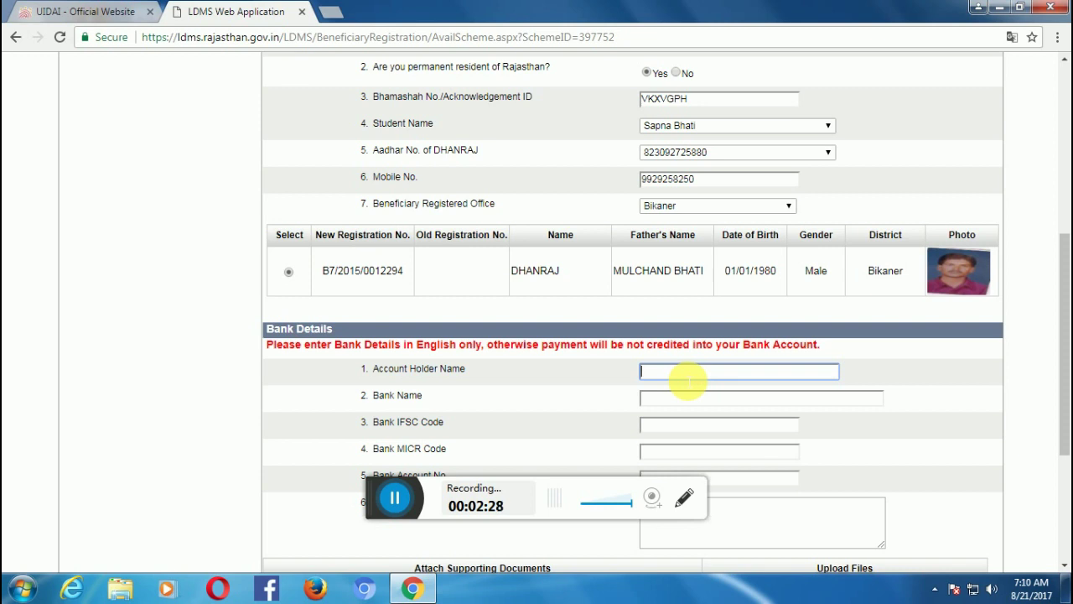
pyautogui.write('DHANRAJ')
pyautogui.click(697, 401)
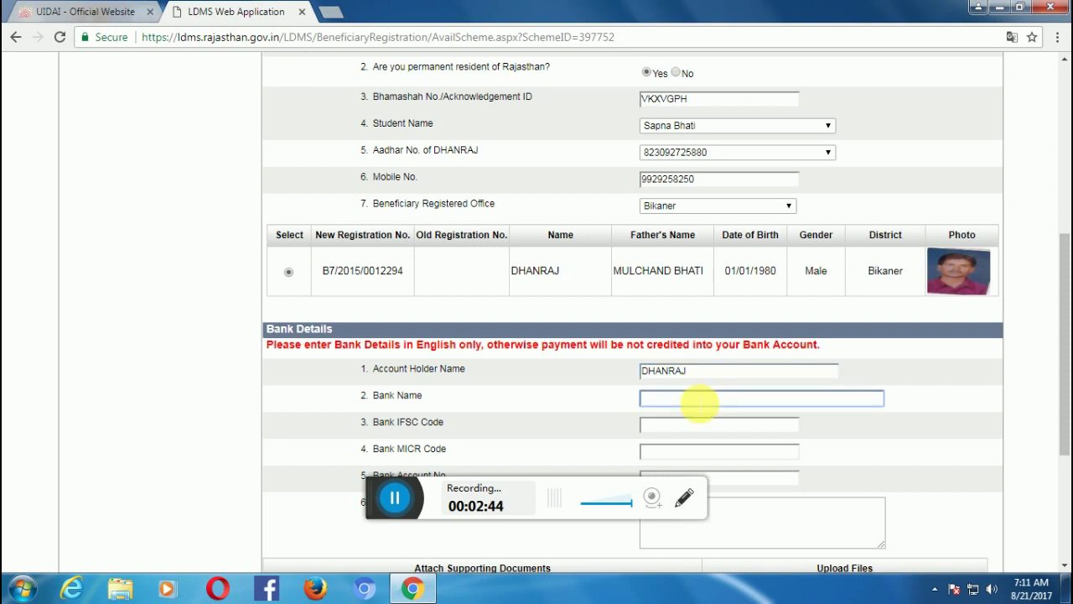
pyautogui.write('OBC')
pyautogui.click(695, 425)
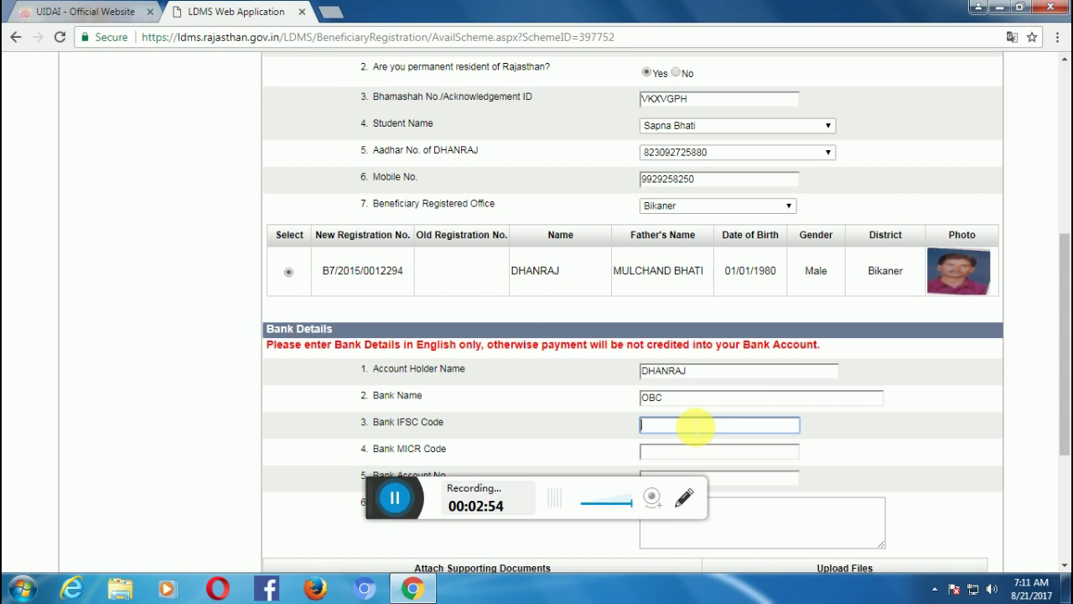
pyautogui.write('ORBC010')
pyautogui.write('5132')
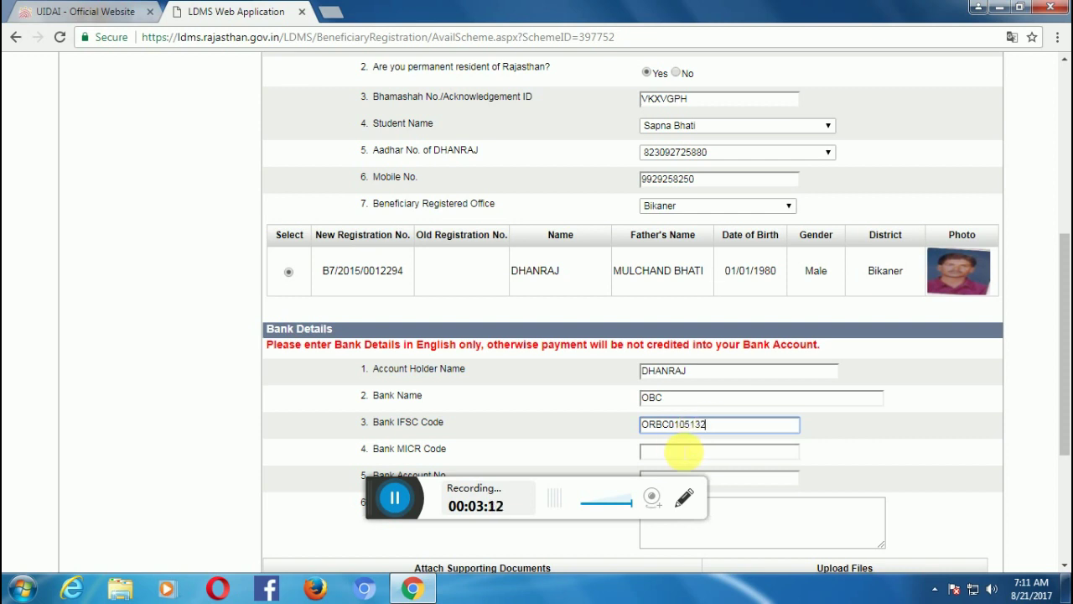
# Enter MICR code 33402 and scroll down to the document attachment table.
pyautogui.click(681, 453)
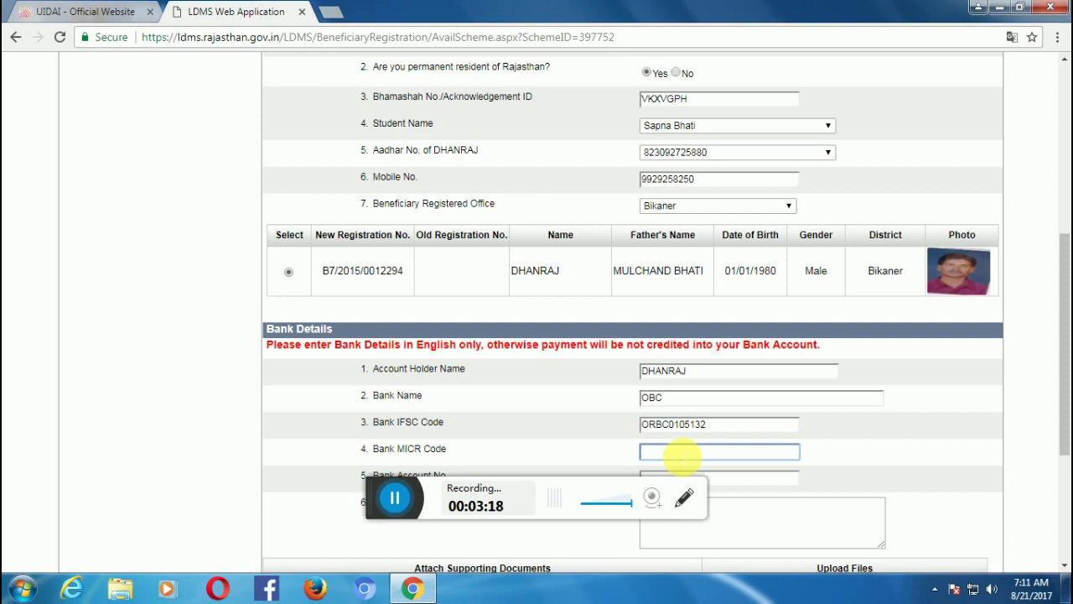
pyautogui.click(396, 500)
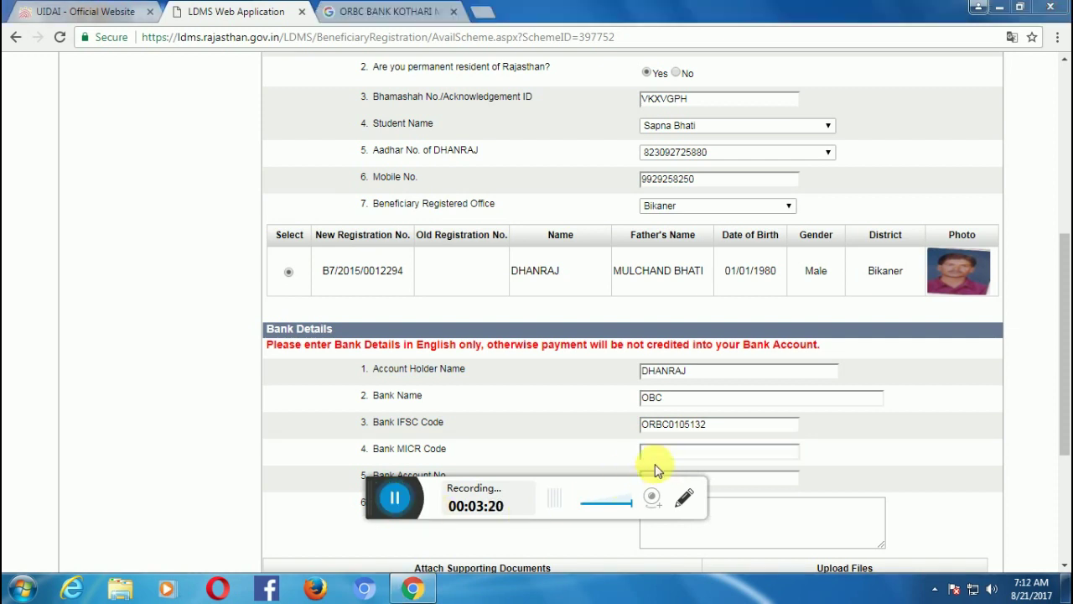
pyautogui.click(678, 453)
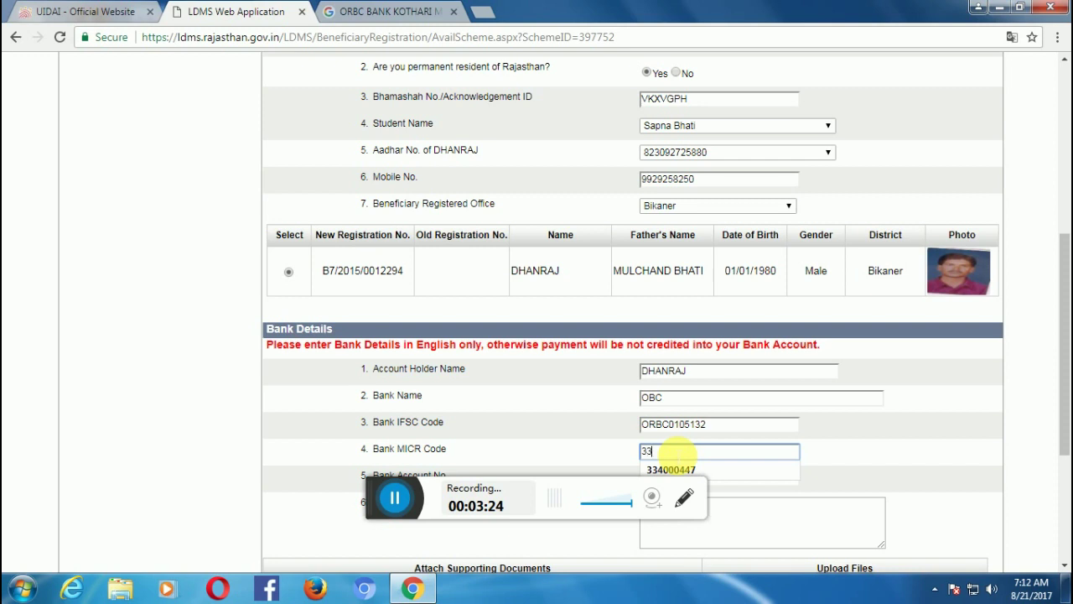
pyautogui.write('33402')
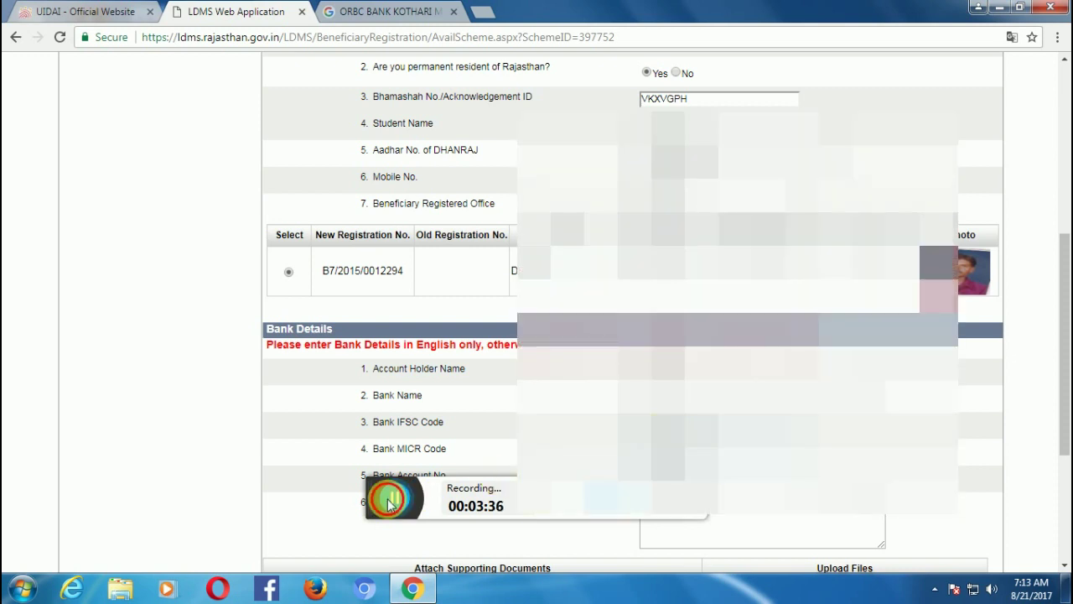
pyautogui.scroll(-2, 651, 399)
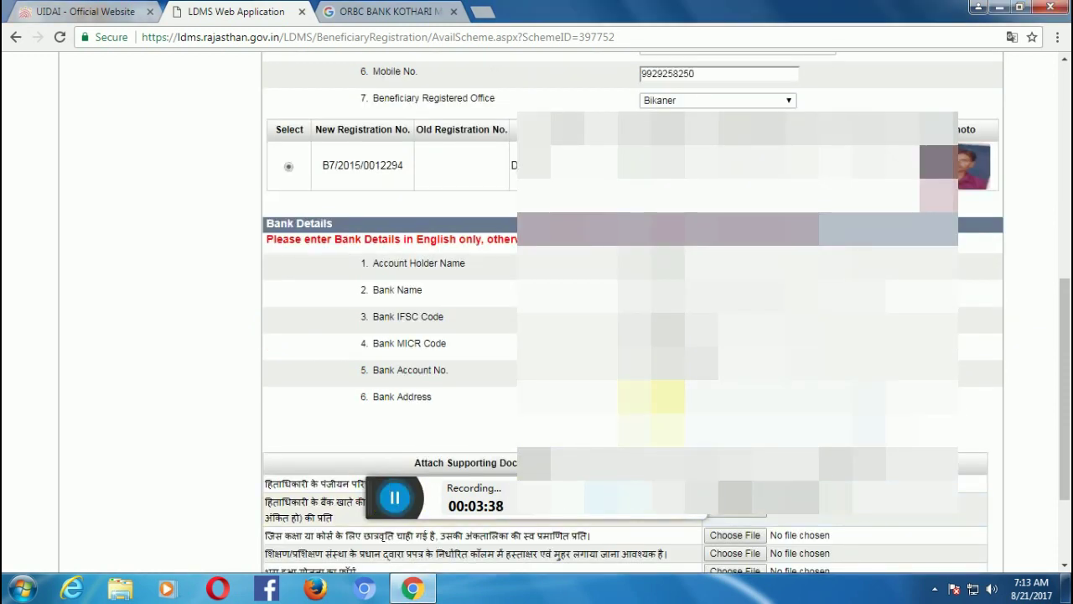
pyautogui.click(371, 501)
pyautogui.click(370, 501)
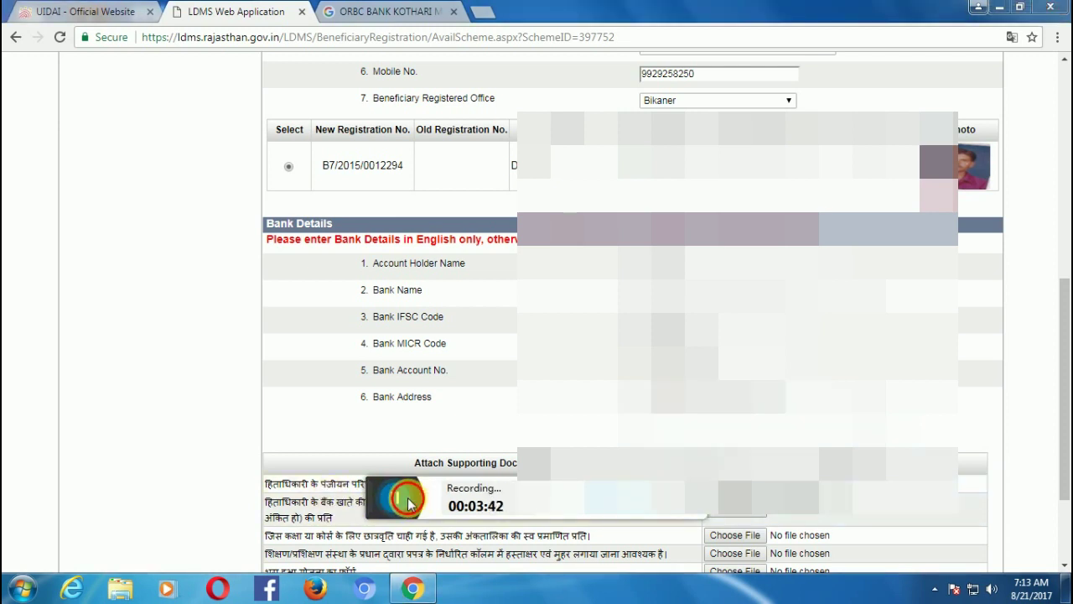
pyautogui.click(394, 497)
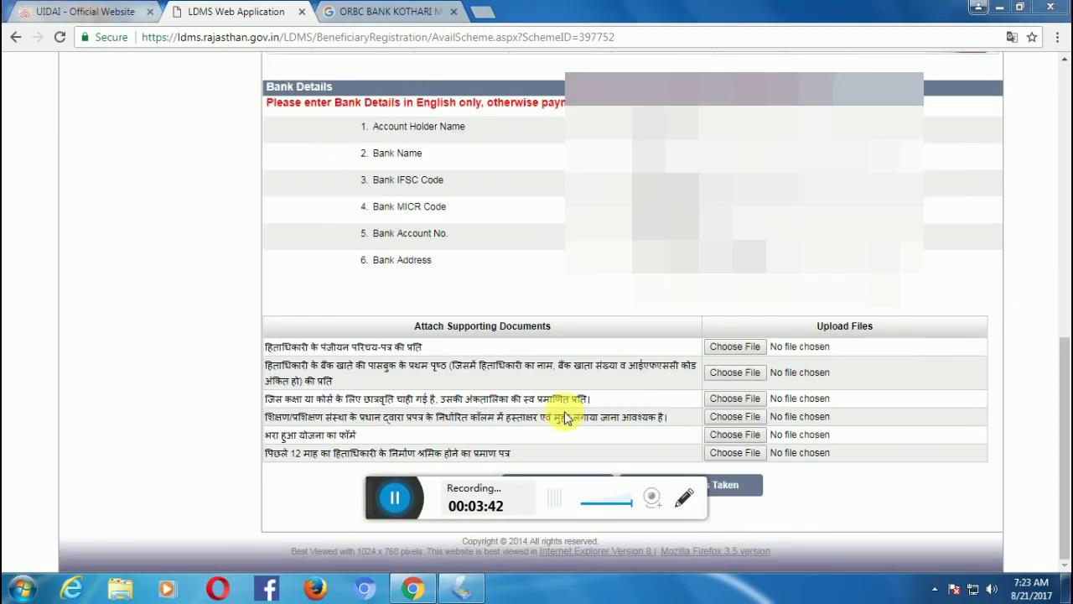
# Attach DAYARI021.pdf from the Desktop as the registration card copy.
pyautogui.click(743, 347)
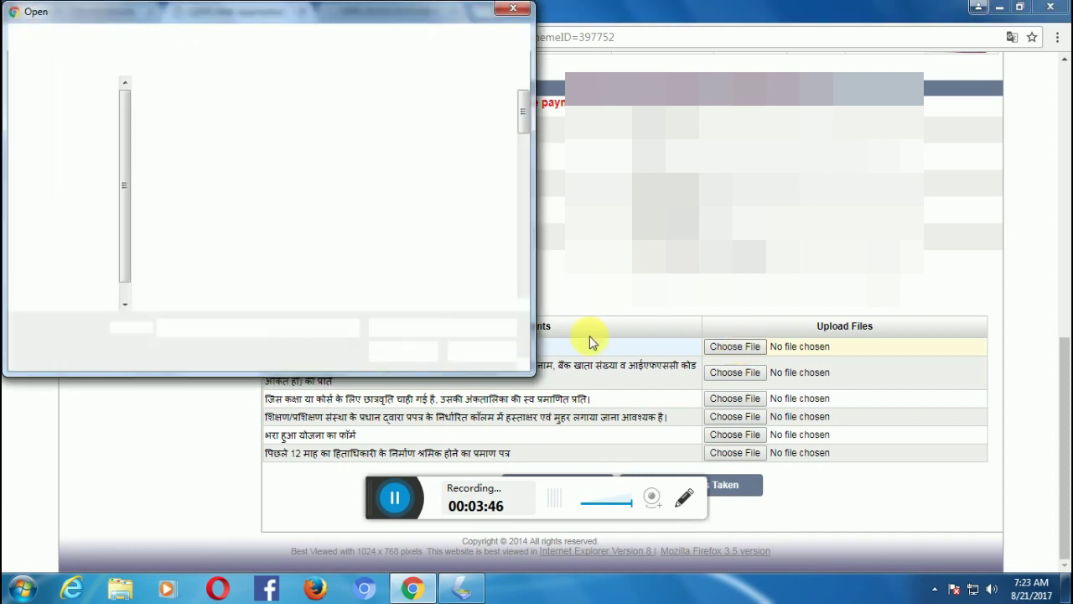
pyautogui.moveTo(526, 115); pyautogui.dragTo(533, 236)
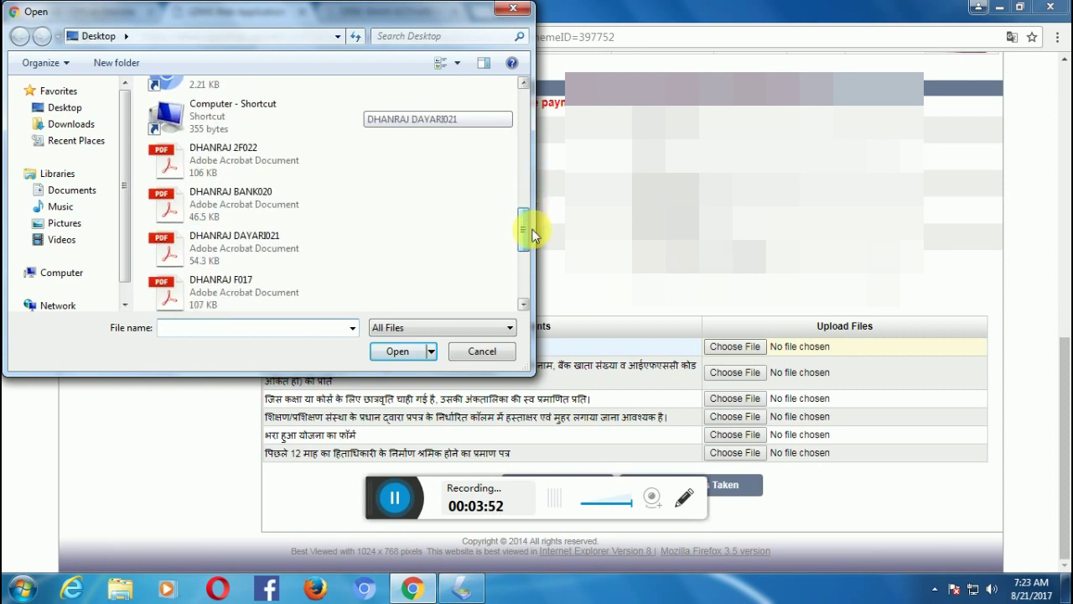
pyautogui.moveTo(533, 236); pyautogui.dragTo(443, 223)
pyautogui.click(248, 235)
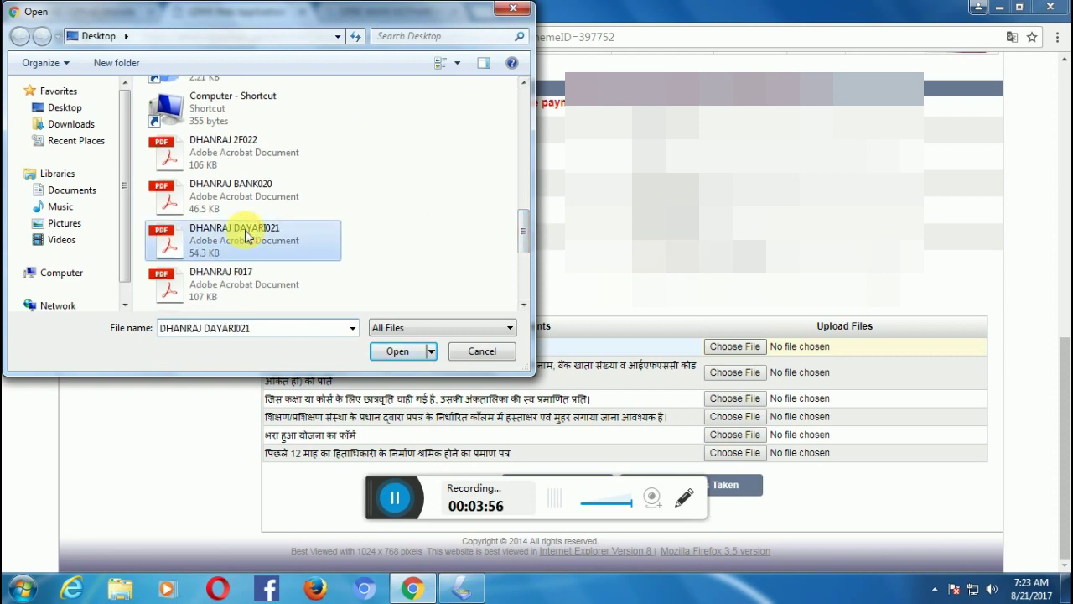
pyautogui.doubleClick(247, 235)
# Attach BANK020.pdf as the bank passbook page copy.
pyautogui.click(715, 376)
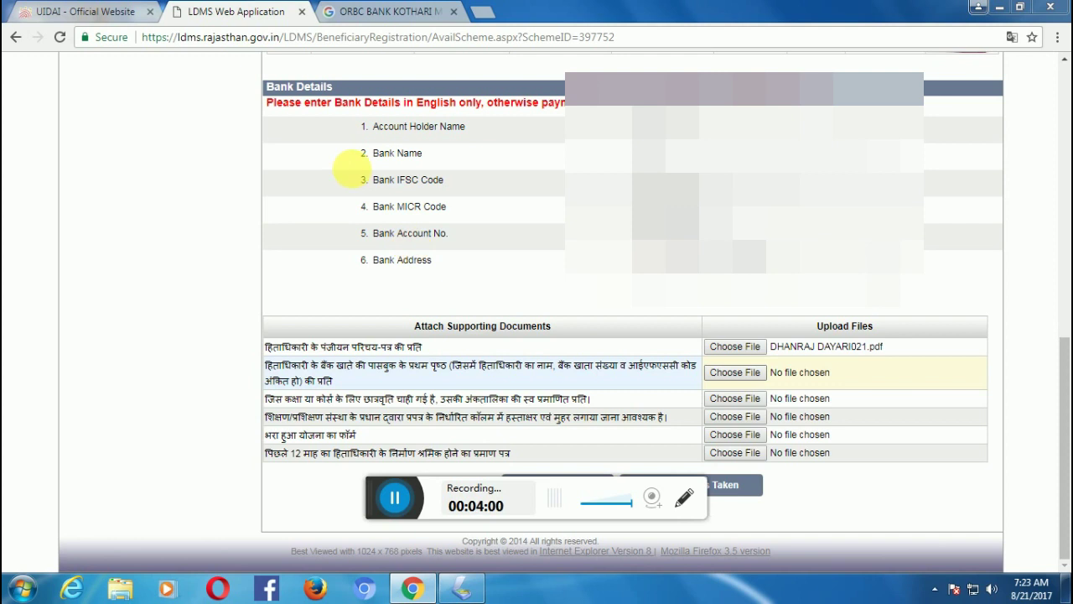
pyautogui.moveTo(523, 114); pyautogui.dragTo(532, 254)
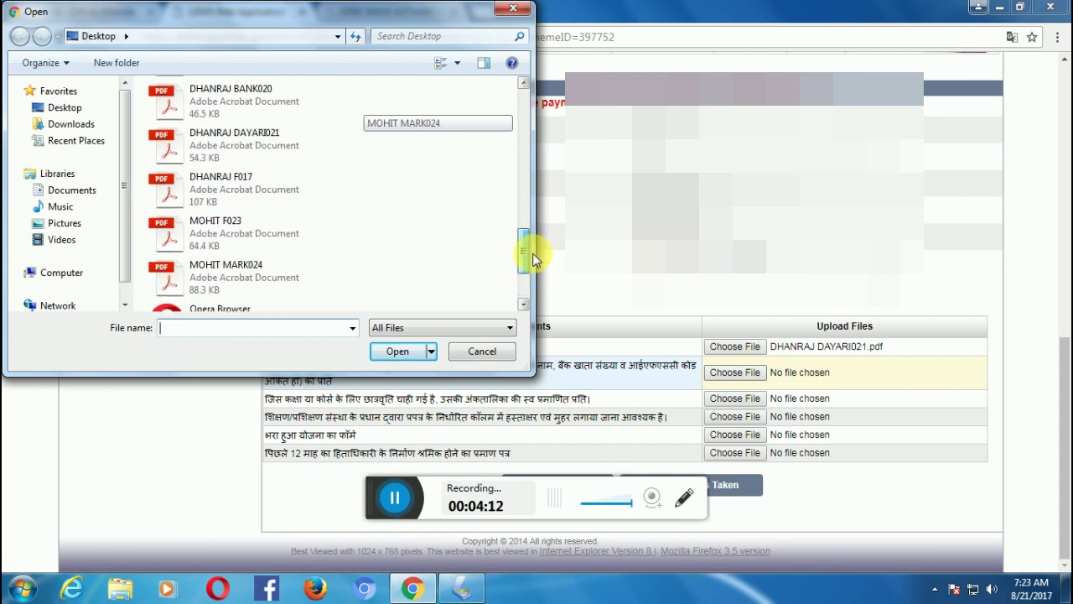
pyautogui.moveTo(532, 249); pyautogui.dragTo(535, 238)
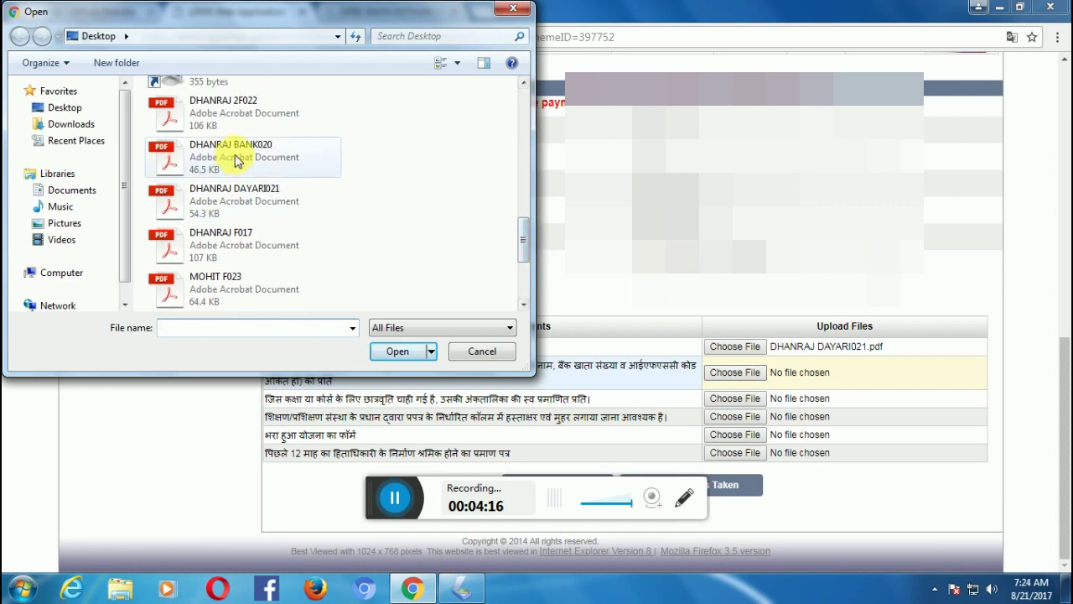
pyautogui.doubleClick(236, 160)
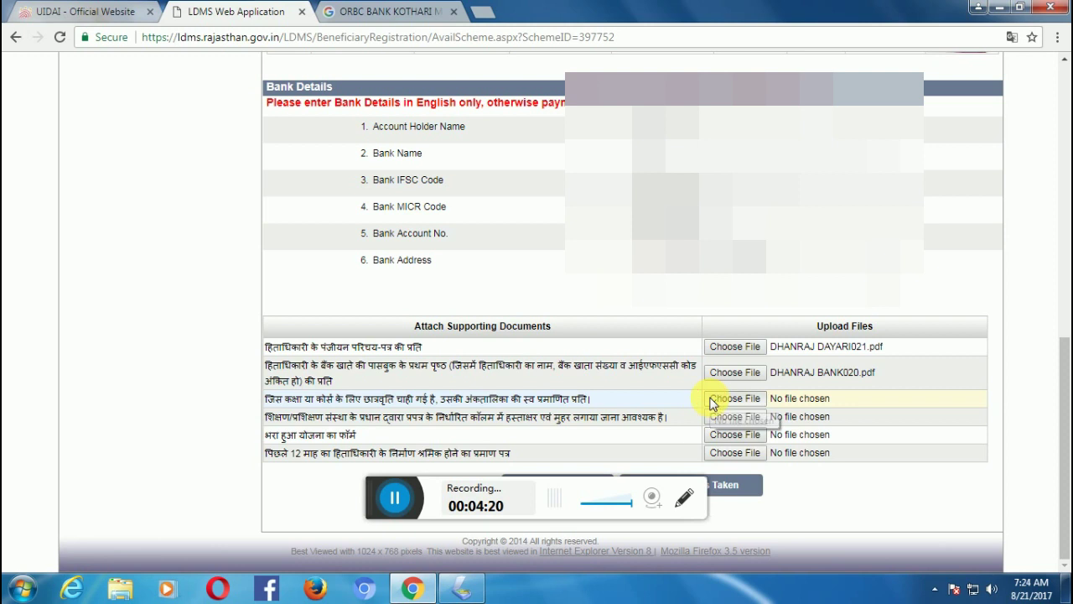
# Upload MARK019.pdf as mark-sheet, F018.pdf as institution-signed form, and F017.pdf as filled scheme form.
pyautogui.click(719, 399)
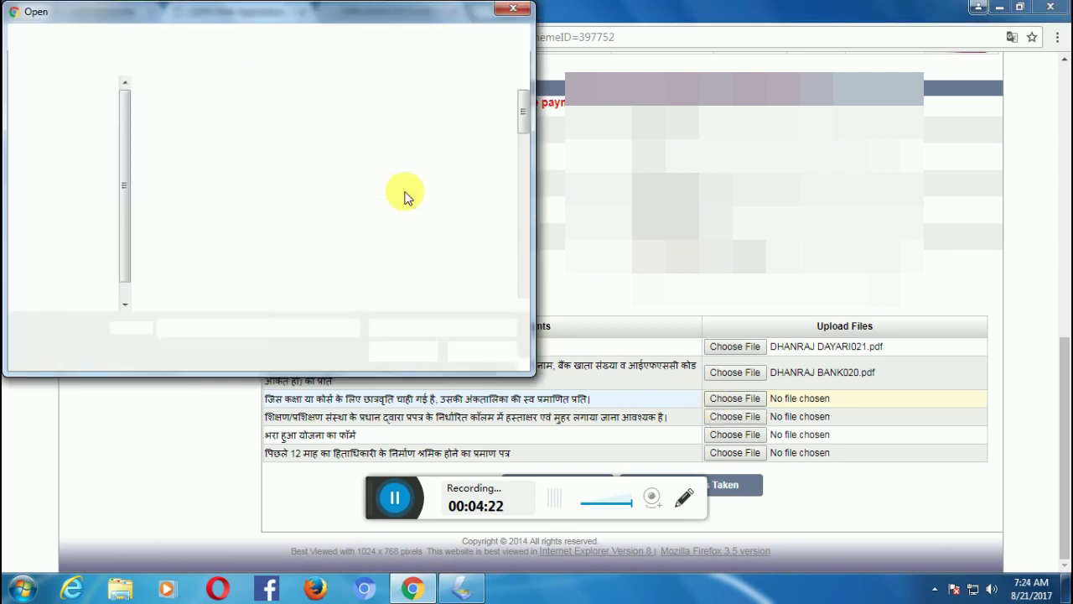
pyautogui.moveTo(520, 119); pyautogui.dragTo(523, 274)
pyautogui.doubleClick(232, 296)
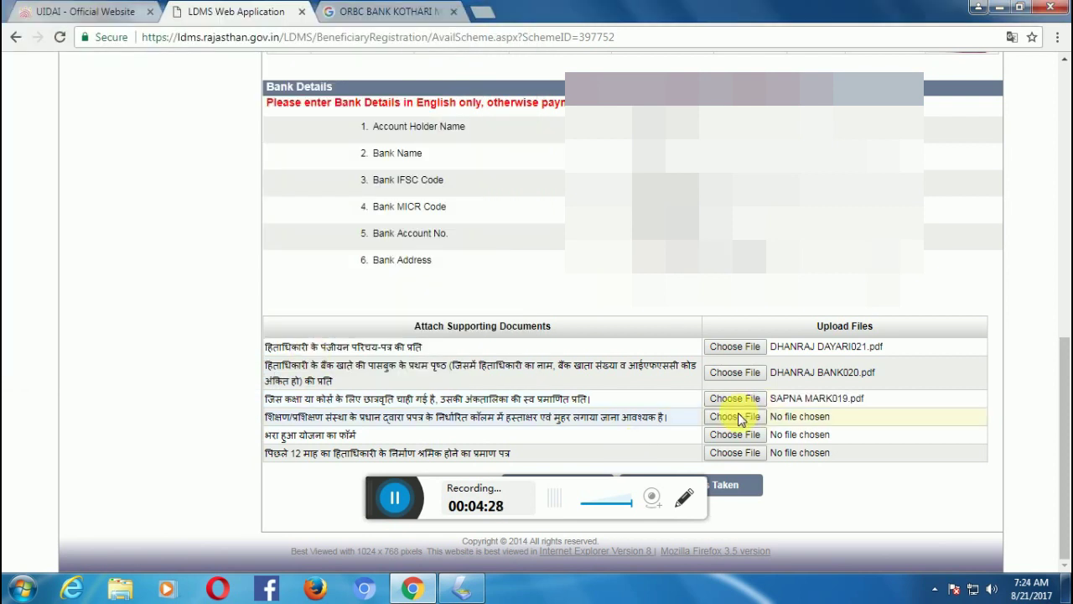
pyautogui.click(736, 416)
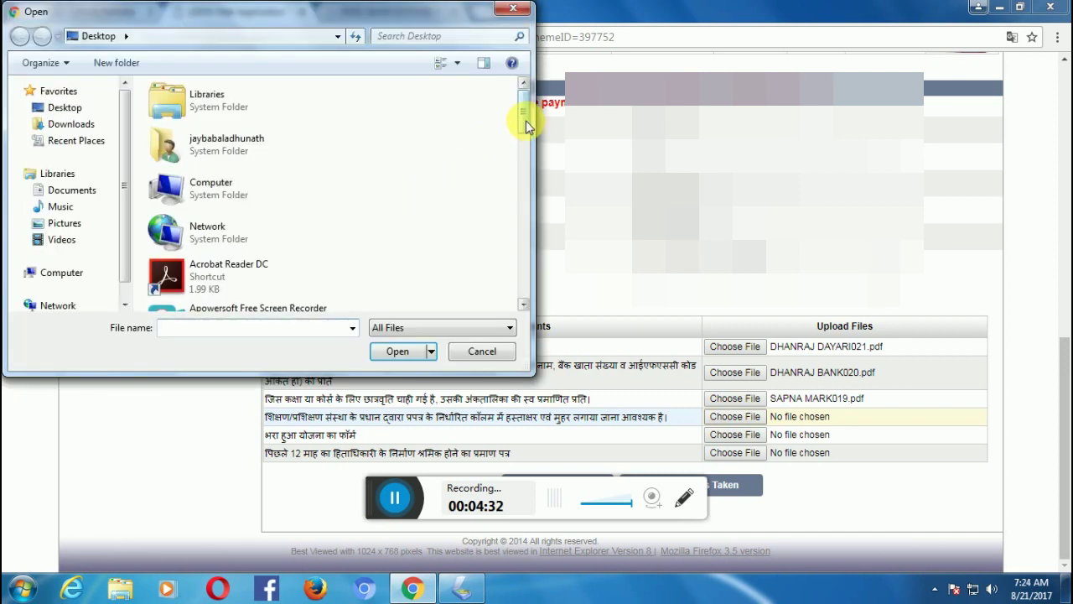
pyautogui.click(527, 189)
pyautogui.moveTo(527, 189); pyautogui.dragTo(521, 288)
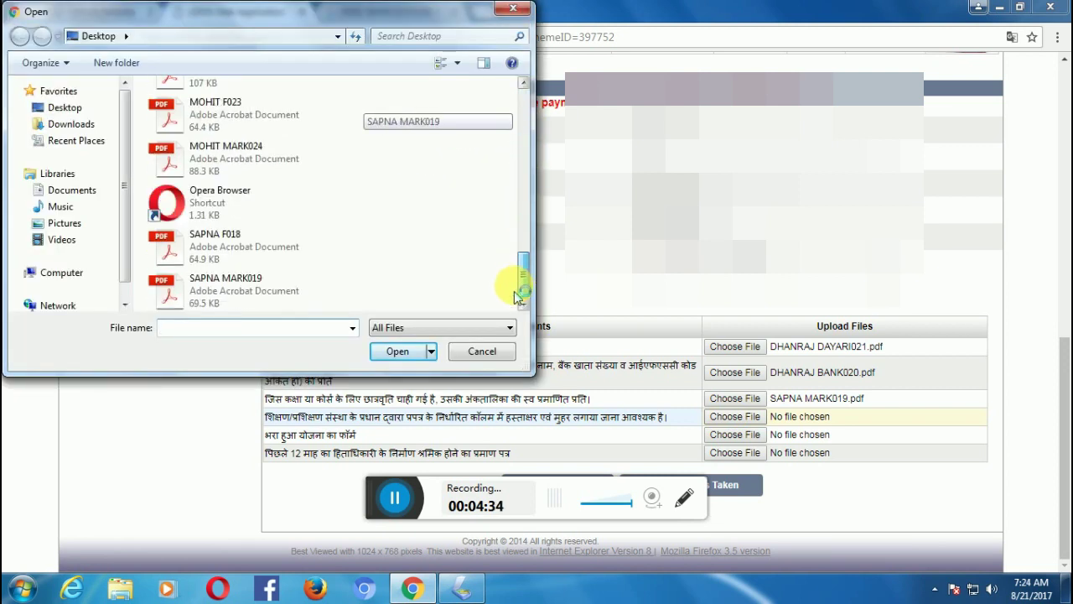
pyautogui.doubleClick(232, 255)
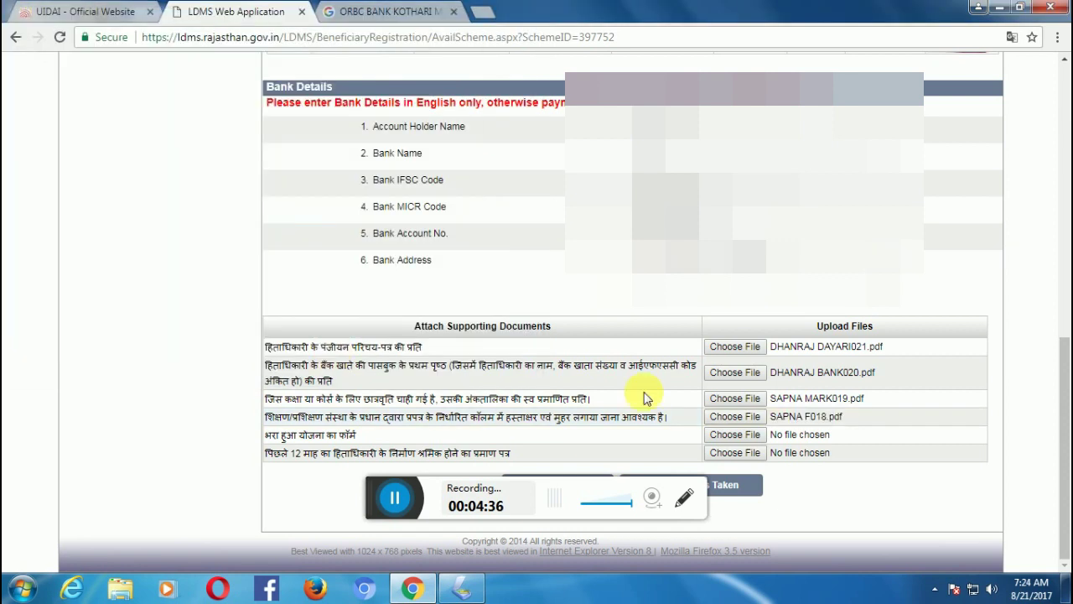
pyautogui.click(721, 443)
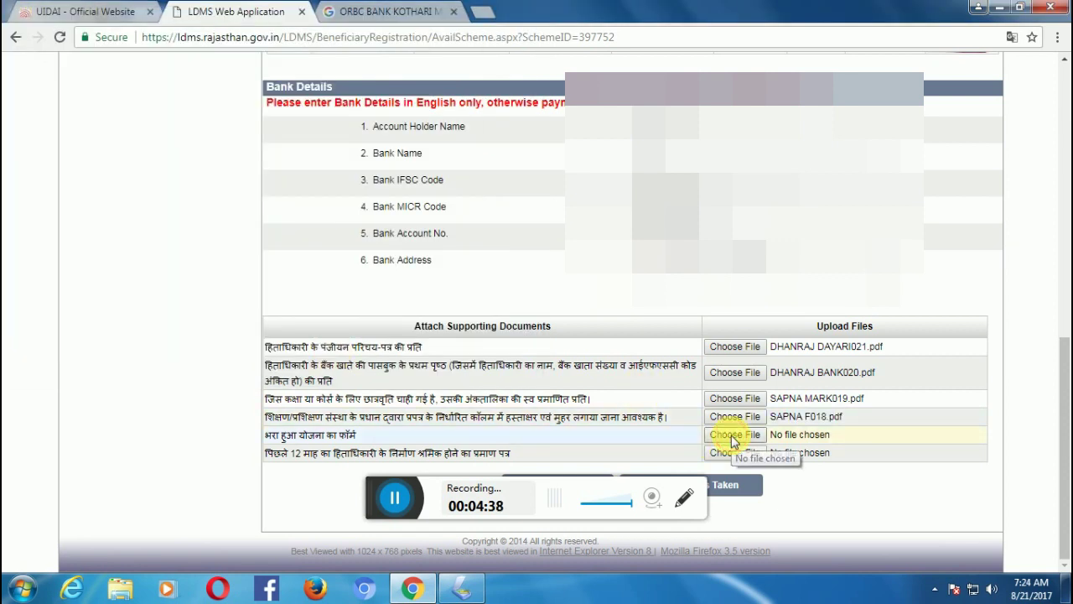
pyautogui.moveTo(522, 104); pyautogui.dragTo(535, 223)
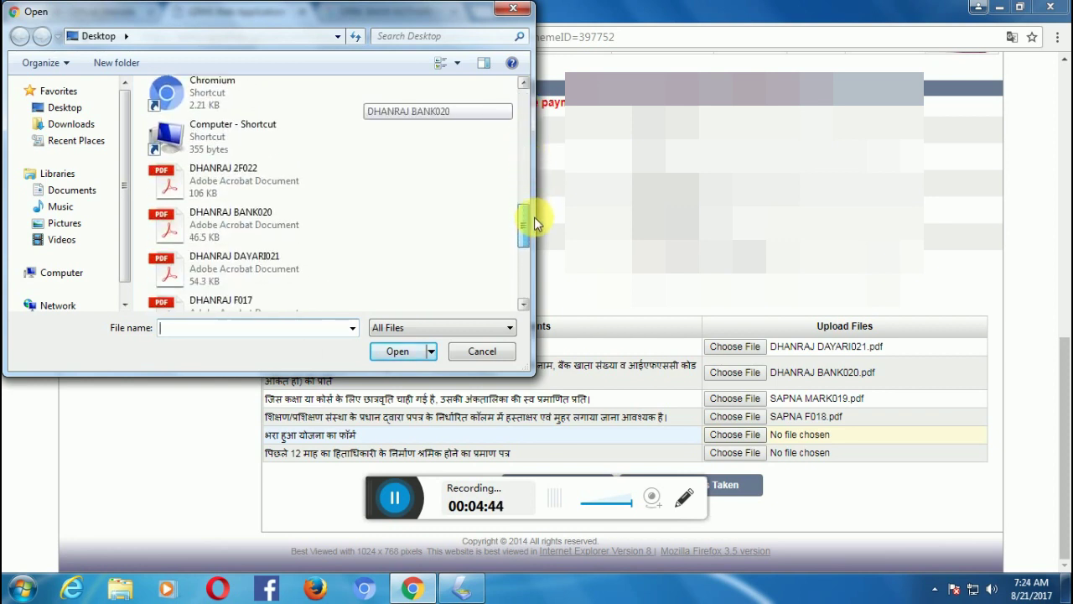
pyautogui.doubleClick(262, 300)
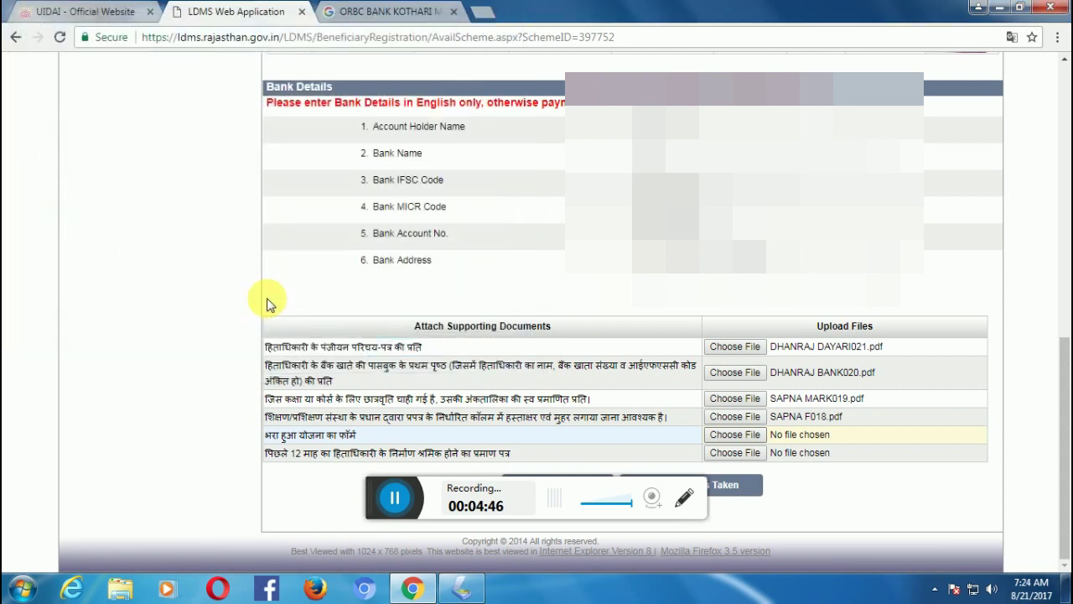
# Upload 12MAH025.pdf in the last row as the 12-month construction-work proof.
pyautogui.click(735, 453)
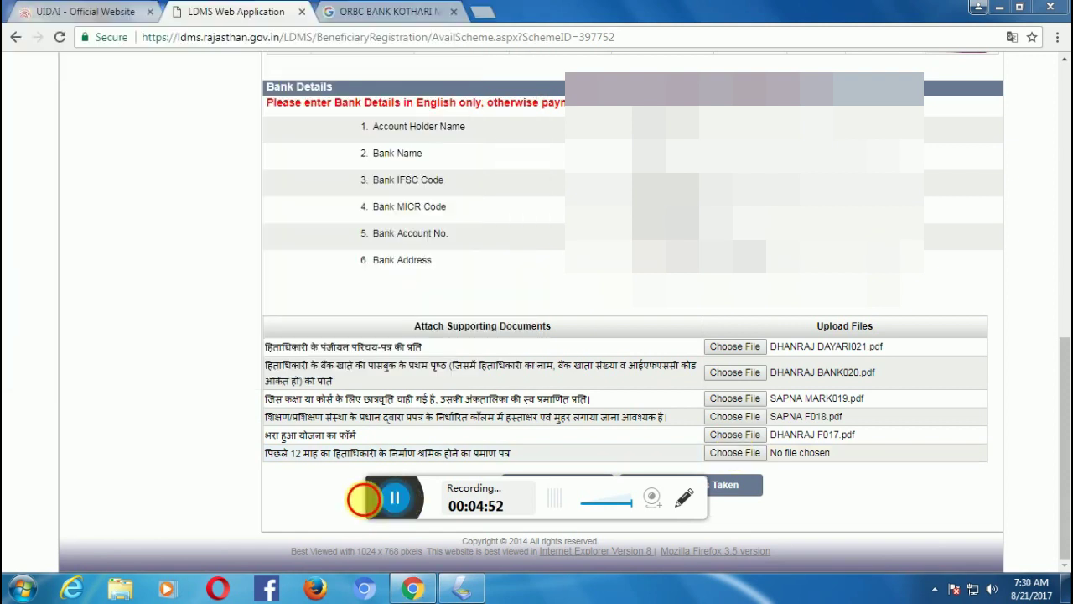
pyautogui.click(718, 457)
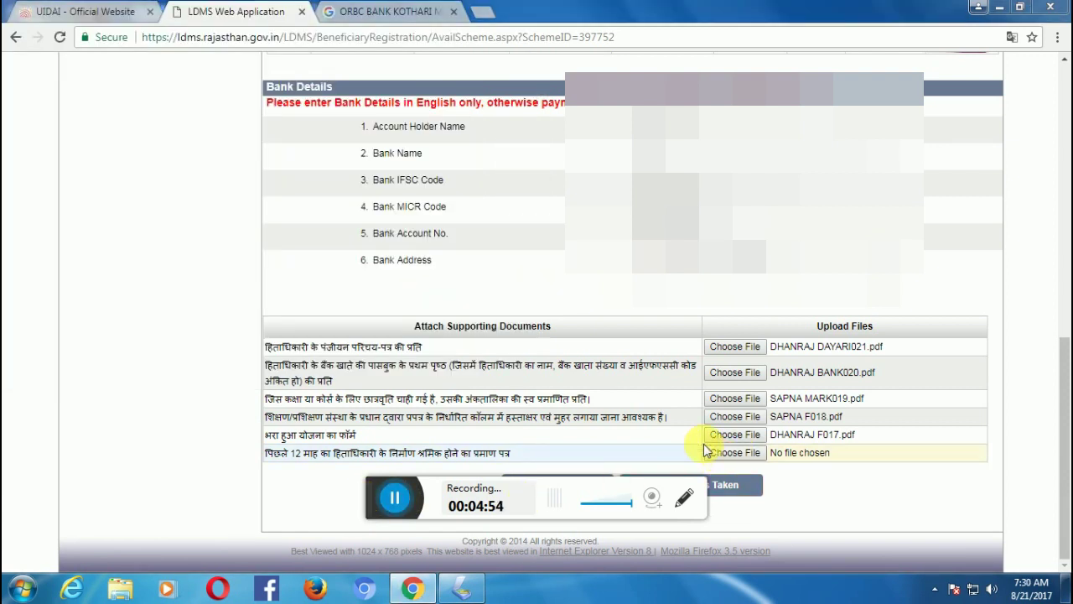
pyautogui.moveTo(519, 122); pyautogui.dragTo(543, 232)
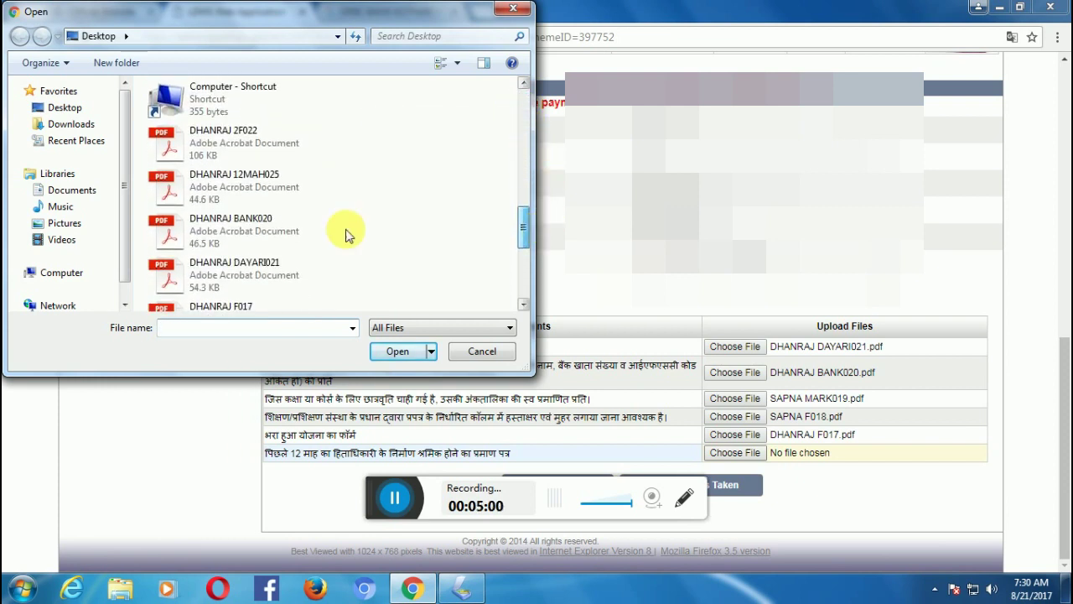
pyautogui.doubleClick(258, 185)
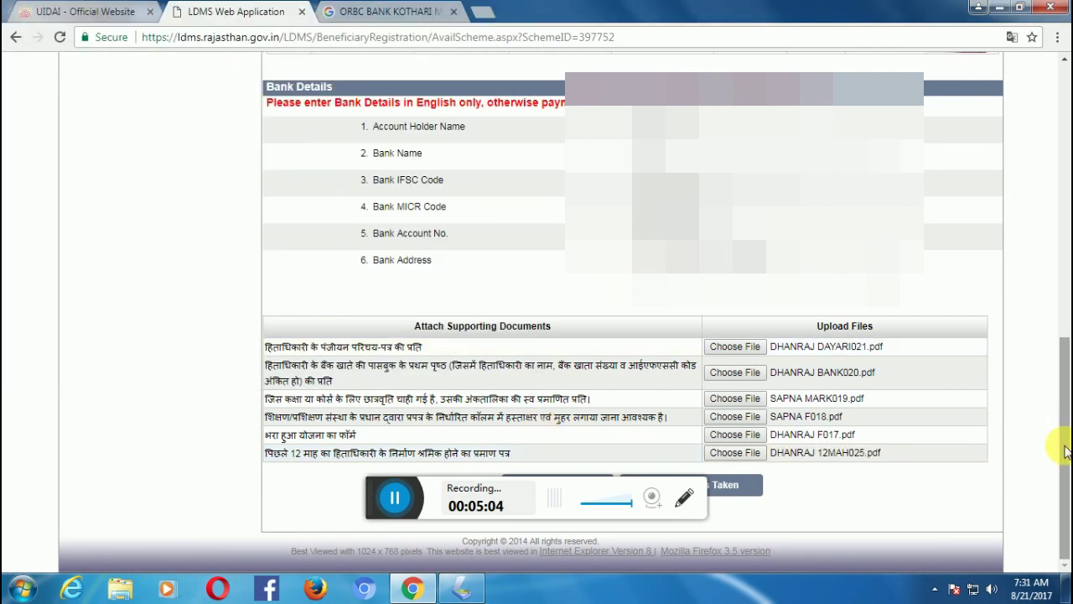
# Submit the application with Send Request below the attachment table.
pyautogui.moveTo(1056, 408); pyautogui.dragTo(1063, 390)
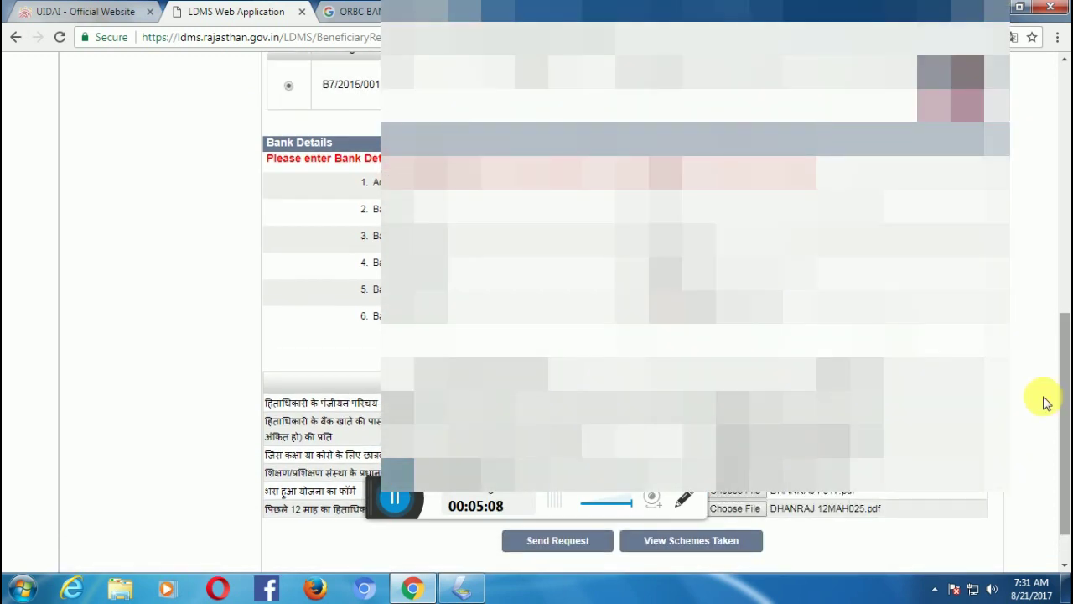
pyautogui.moveTo(1067, 427)
pyautogui.mouseDown()
pyautogui.moveTo(1067, 356)
pyautogui.moveTo(1065, 423)
pyautogui.mouseUp()
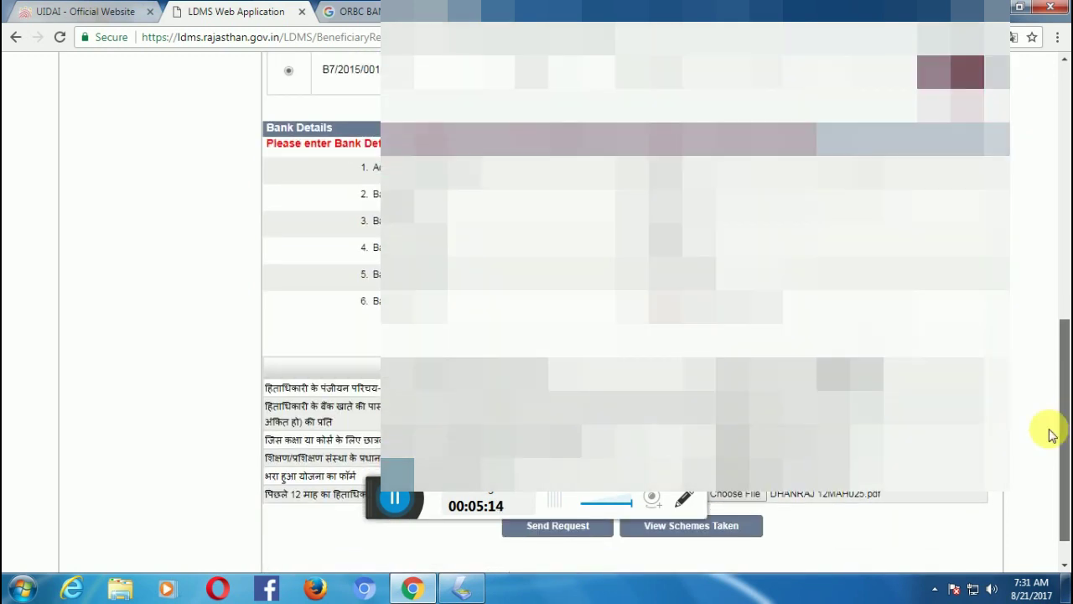
pyautogui.click(541, 532)
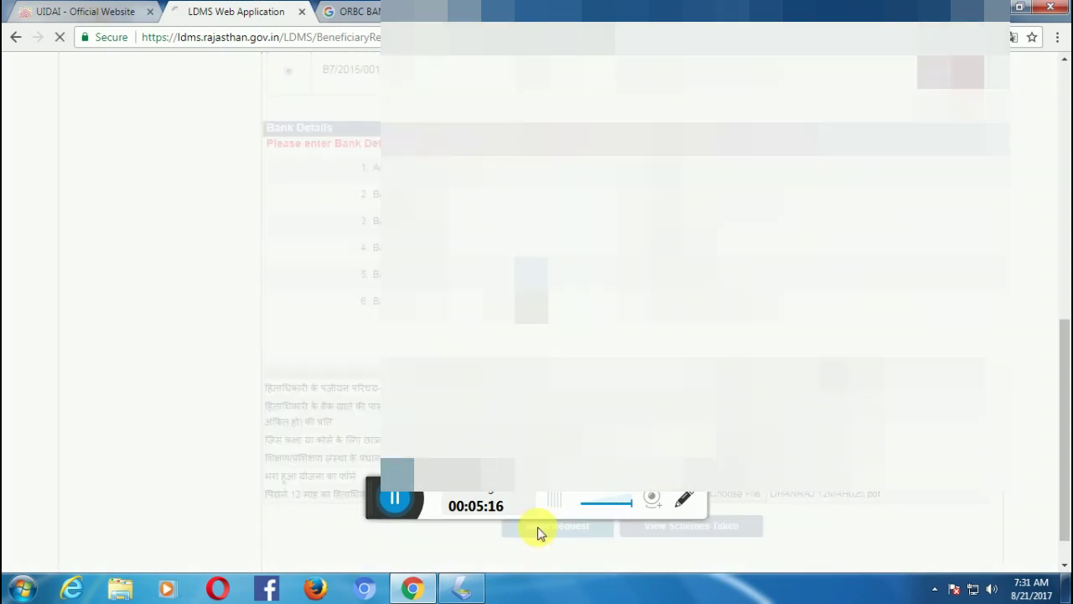